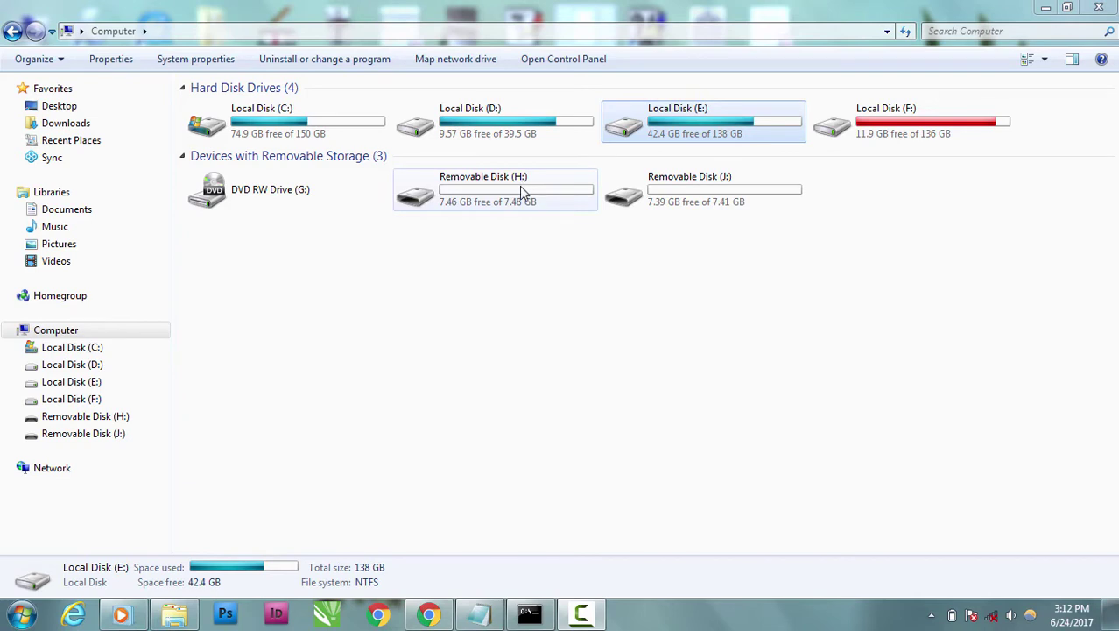
Open Removable Disk (H:) and try to open its Removable Drive (8GB) shortcut, dismissing the resulting error and antivirus alert
left_click(487, 201)
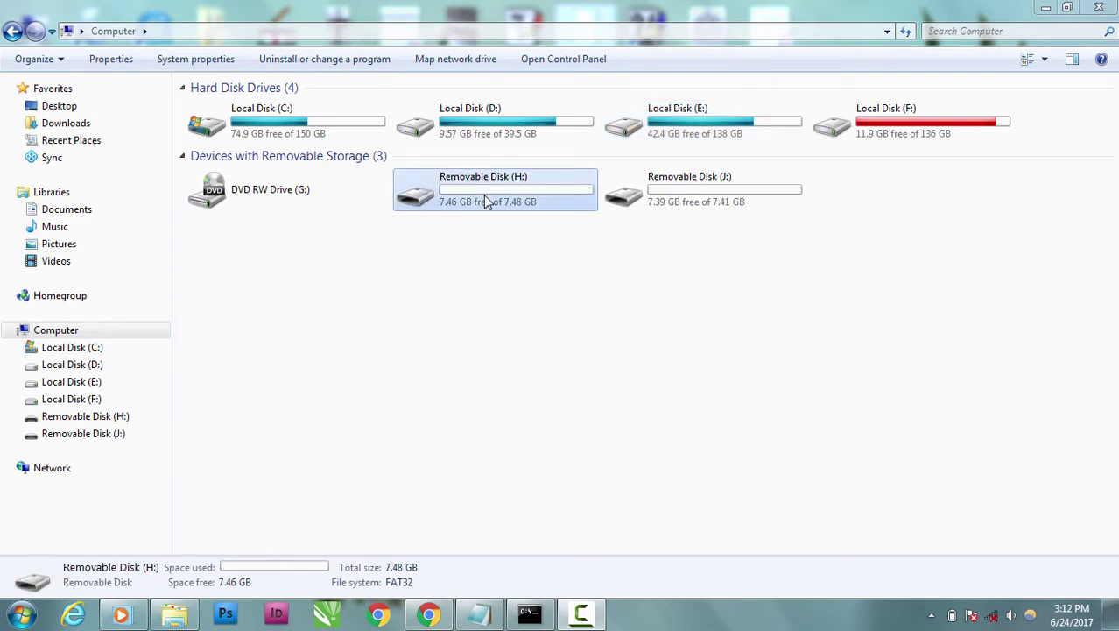
double_click(485, 199)
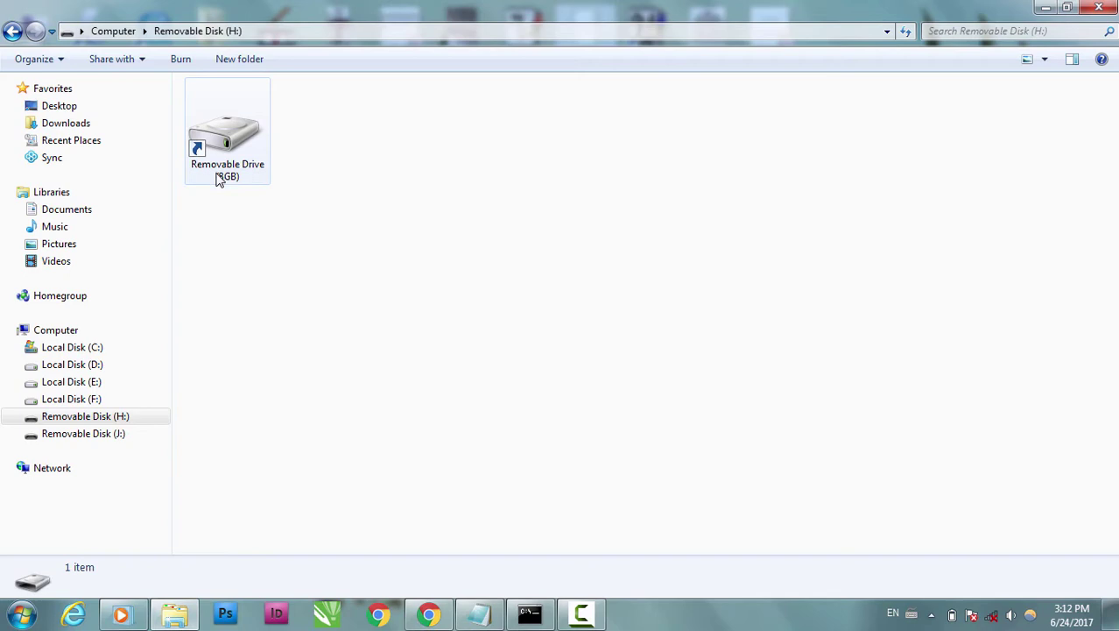
left_click(199, 151)
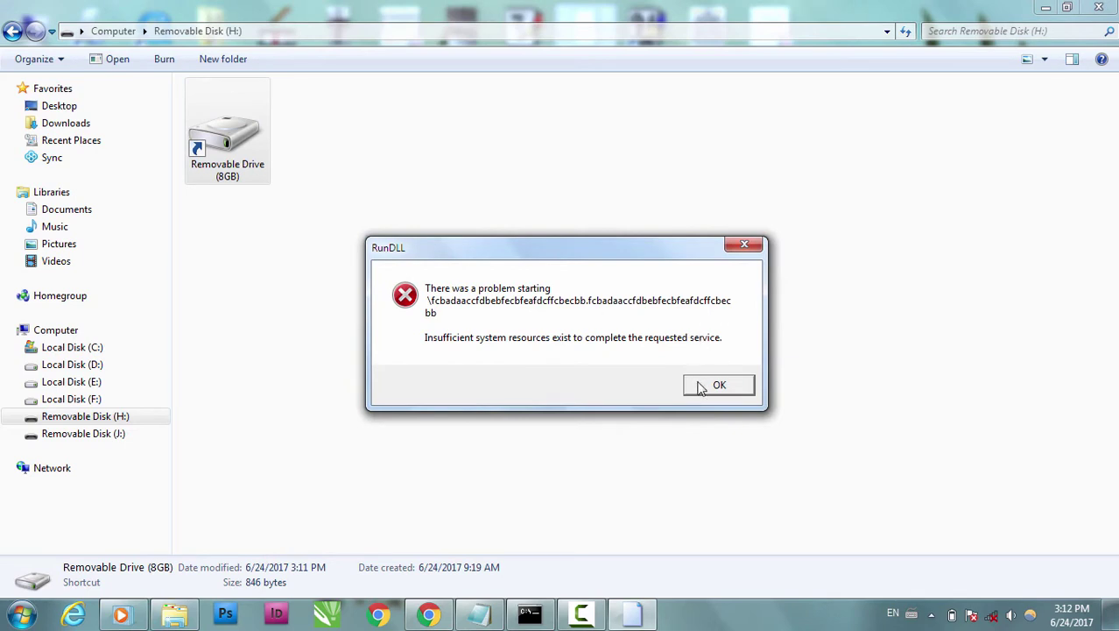
left_click(717, 384)
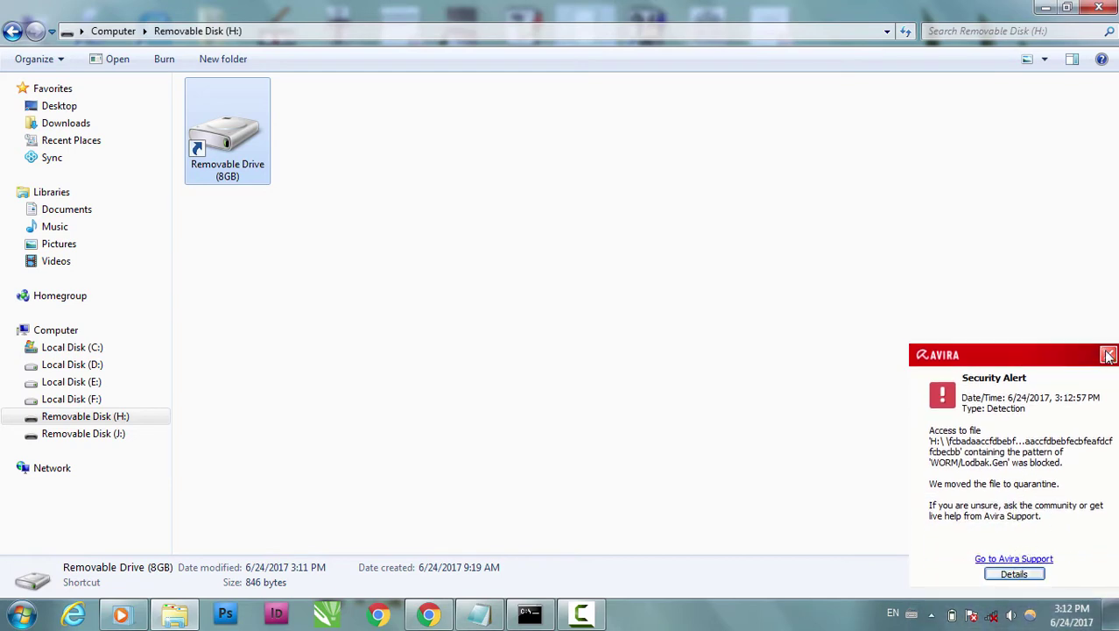
left_click(1108, 354)
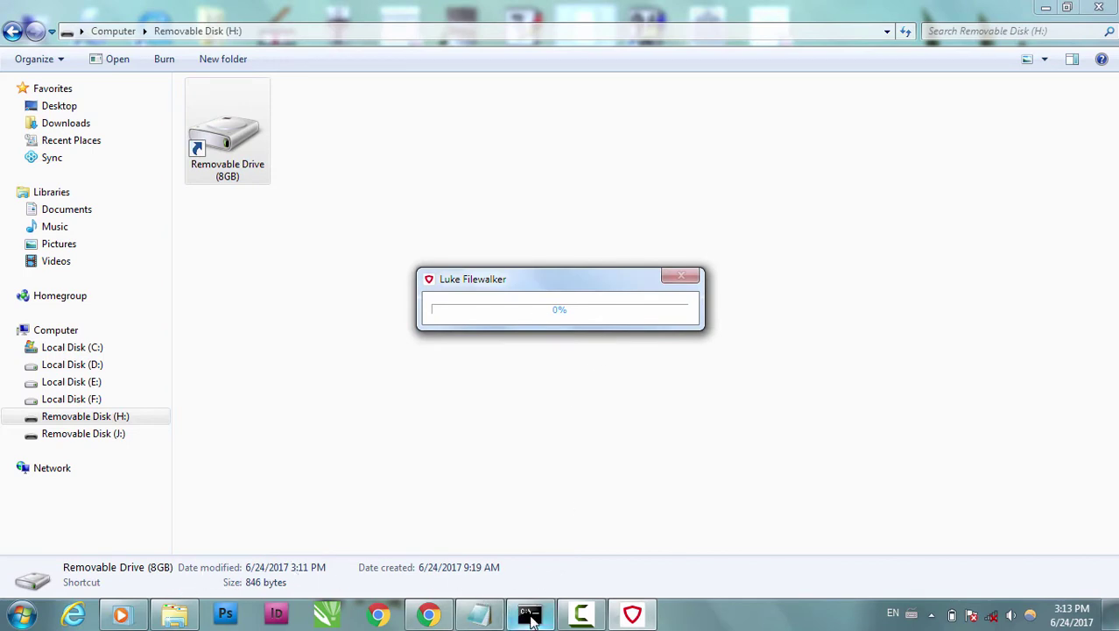
Close the existing Command Prompt window and launch a fresh one by running cmd
left_click(530, 618)
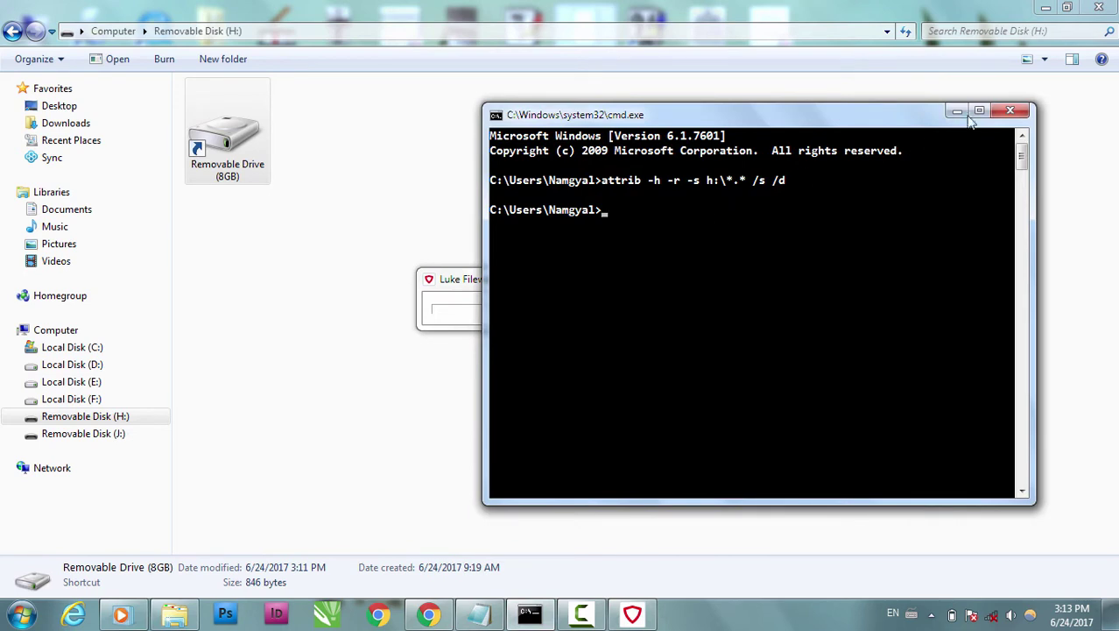
left_click(1009, 112)
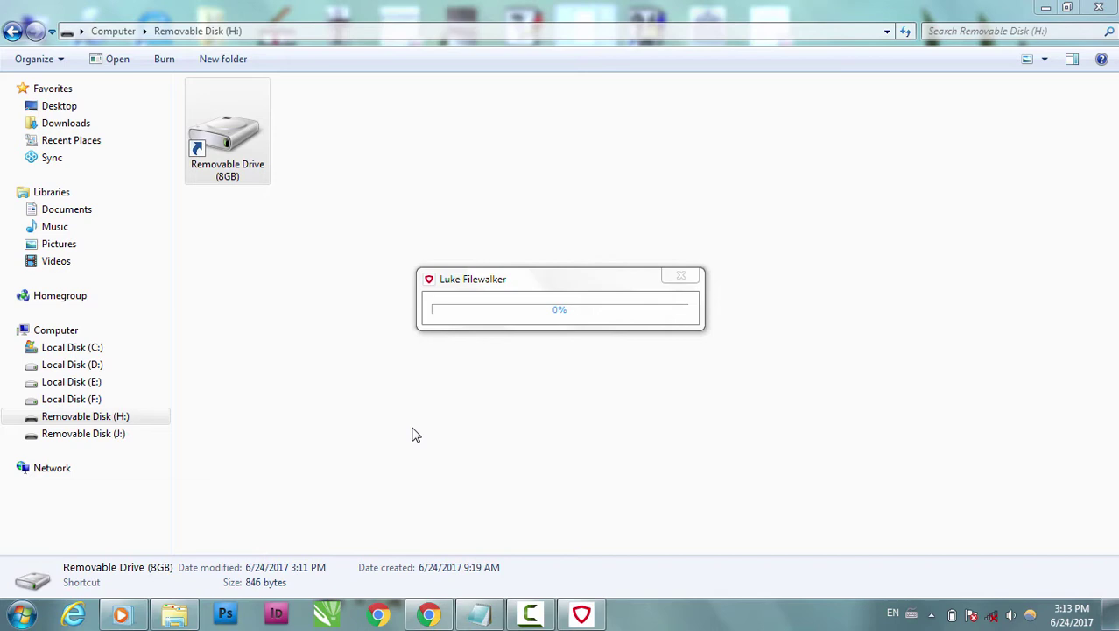
key("super+r")
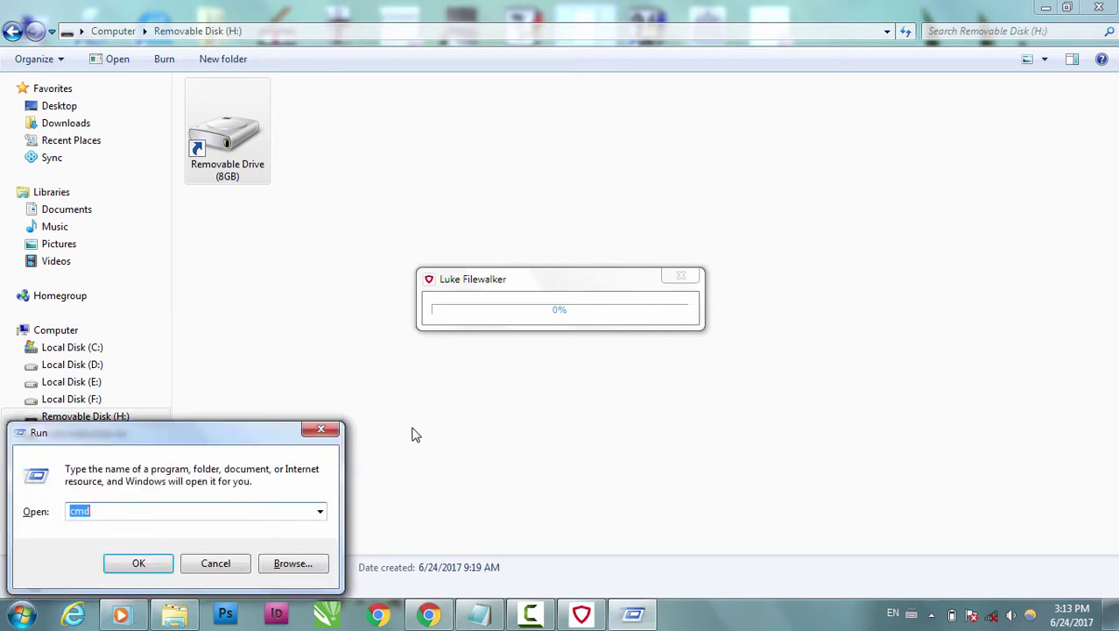
left_click_drag(229, 431, 666, 263)
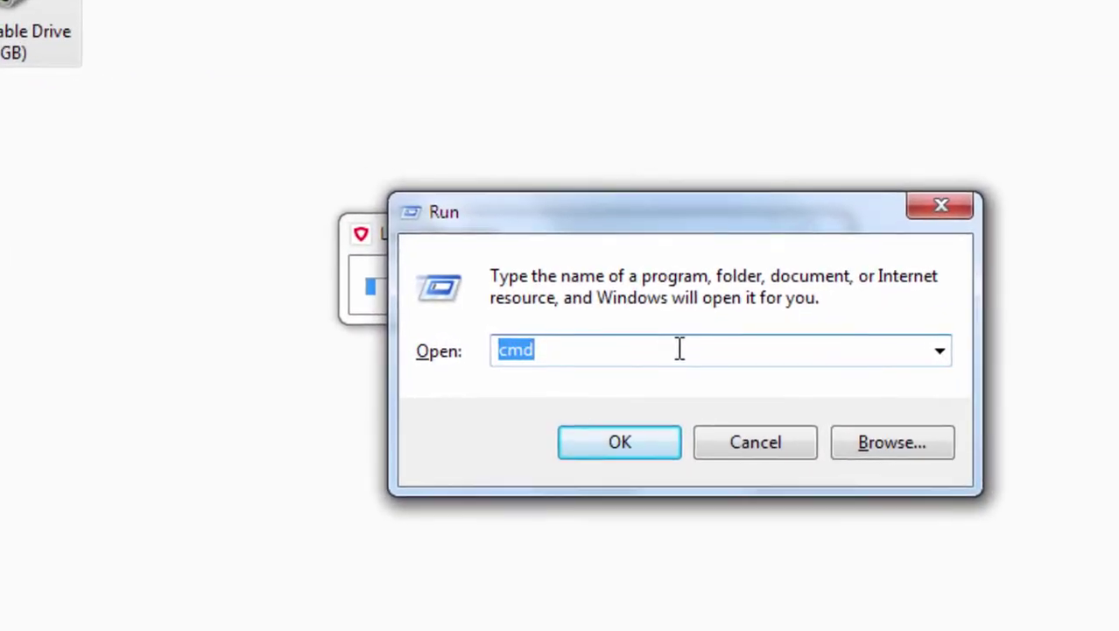
left_click_drag(680, 349, 486, 345)
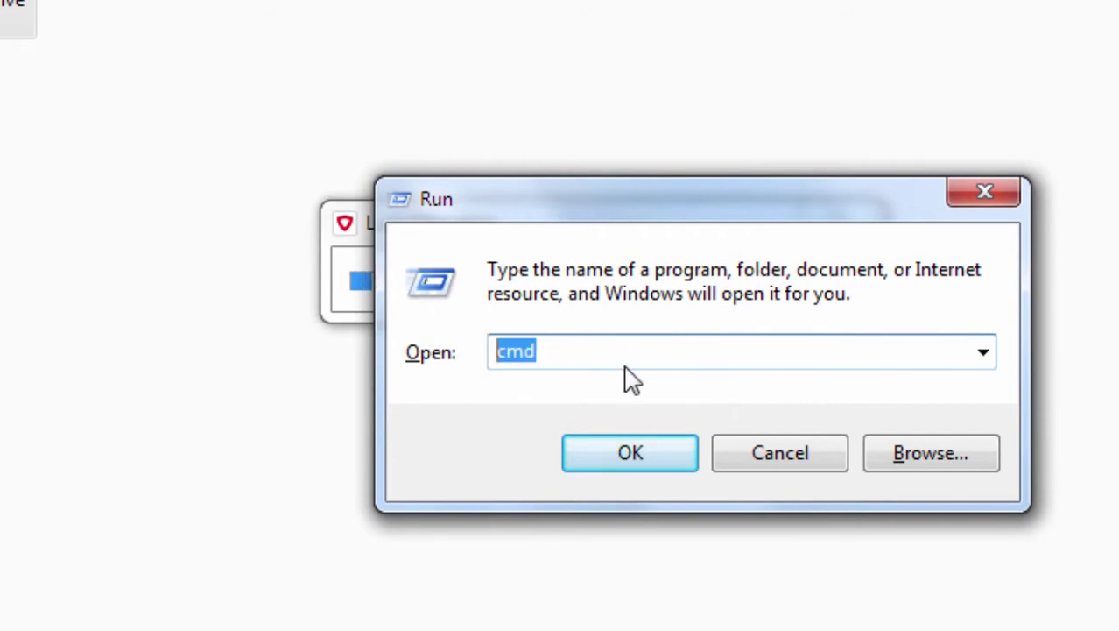
type("cmd")
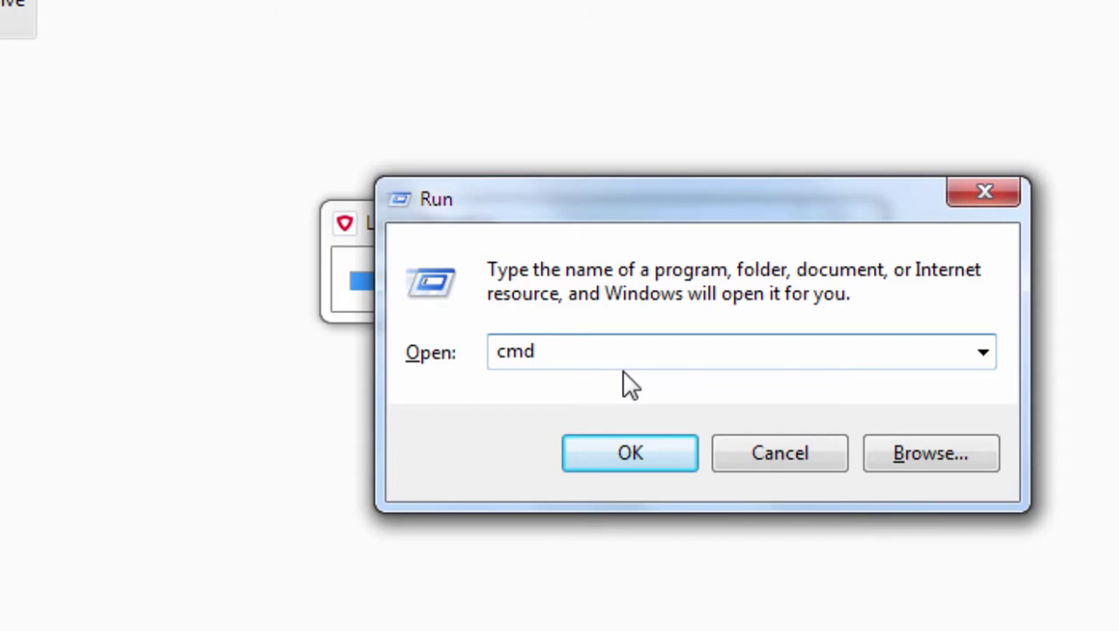
key("Return")
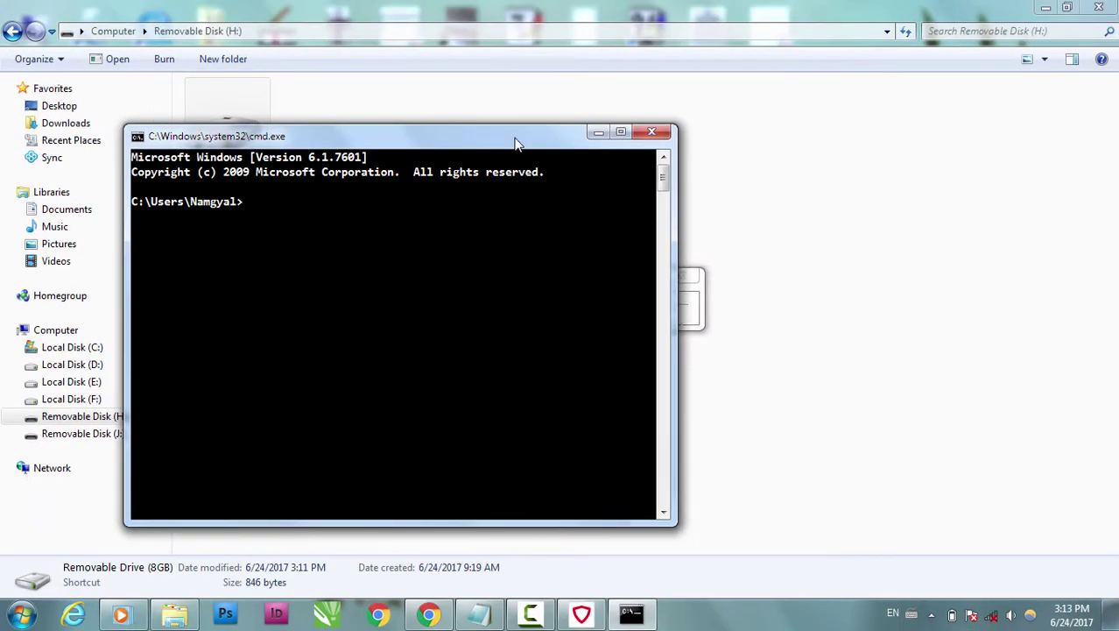
Remove the hidden, read-only and system attributes from everything on drive H: with attrib -h -r -s h:\*.* /s /d
left_click_drag(515, 140, 839, 168)
type("att")
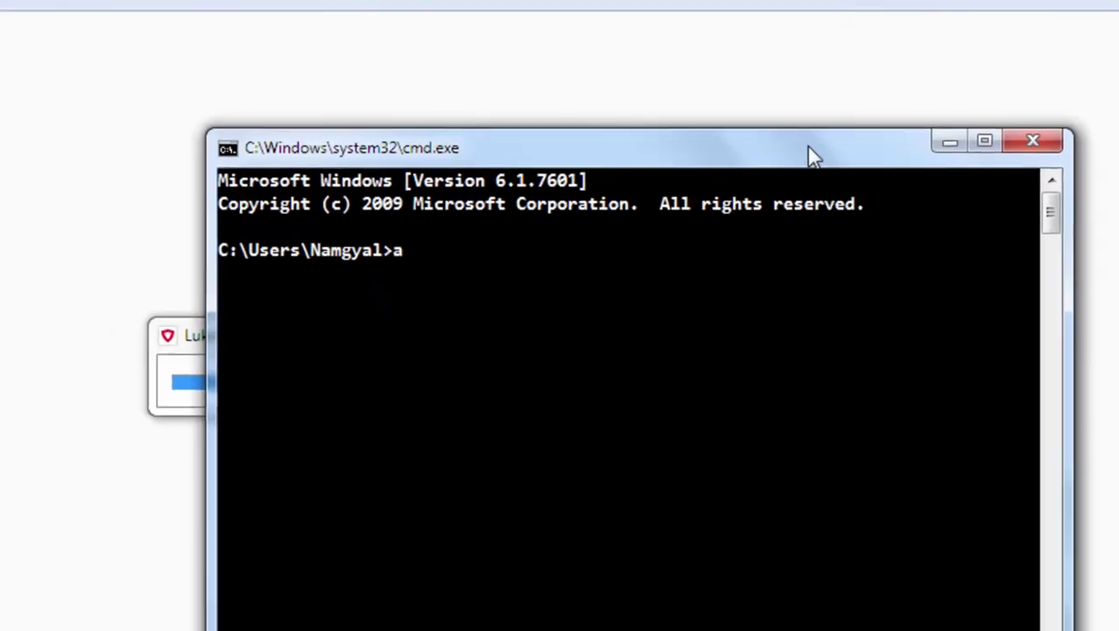
type("rib ")
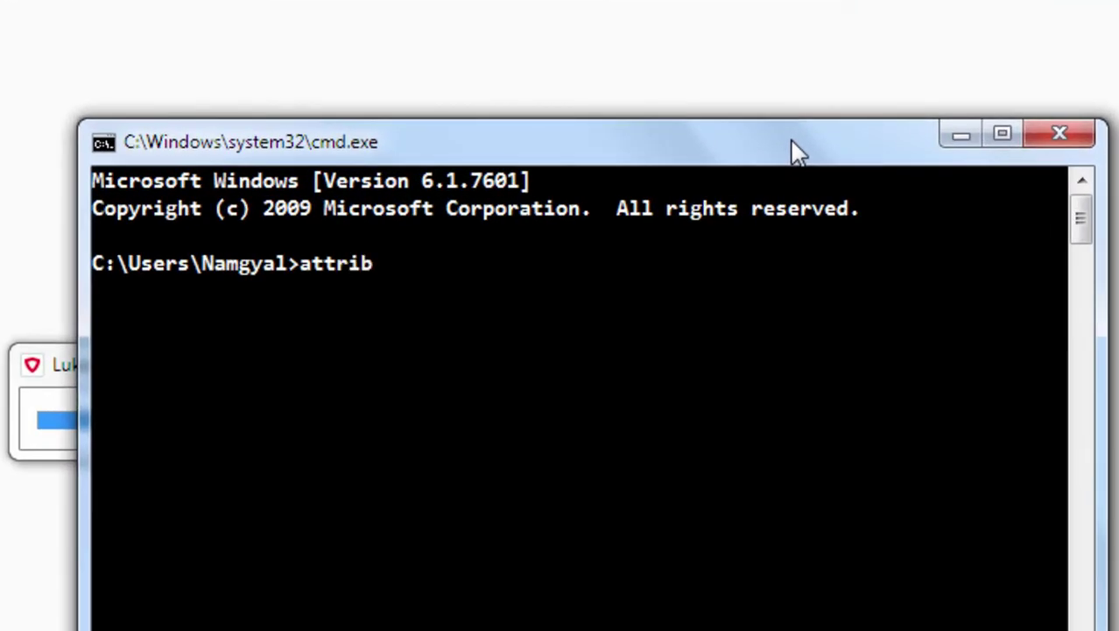
type("-h -r -s")
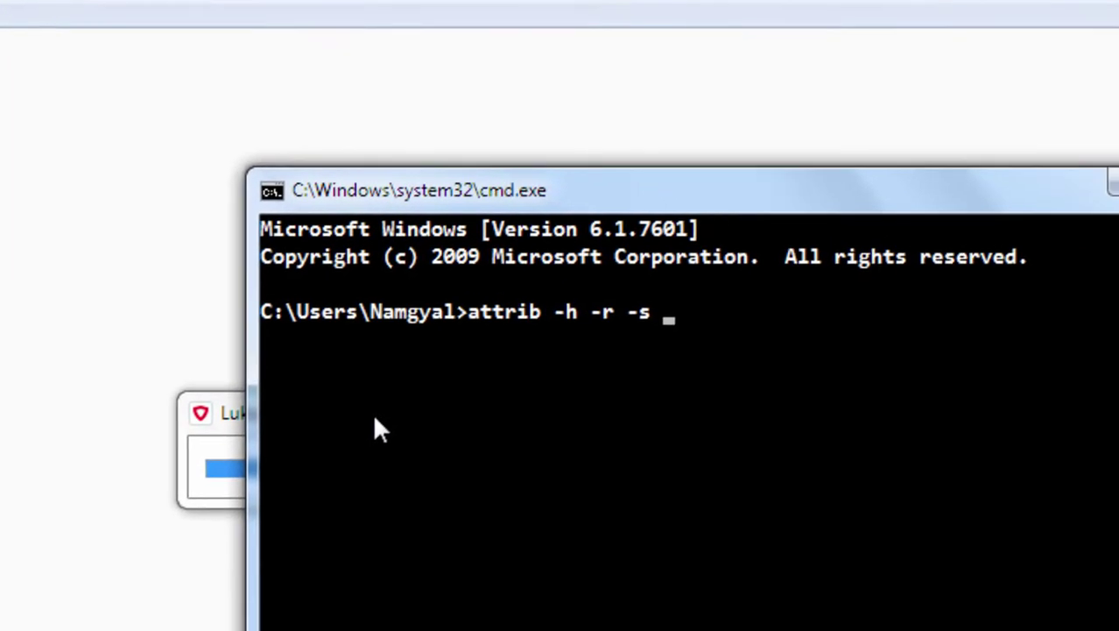
type("h:")
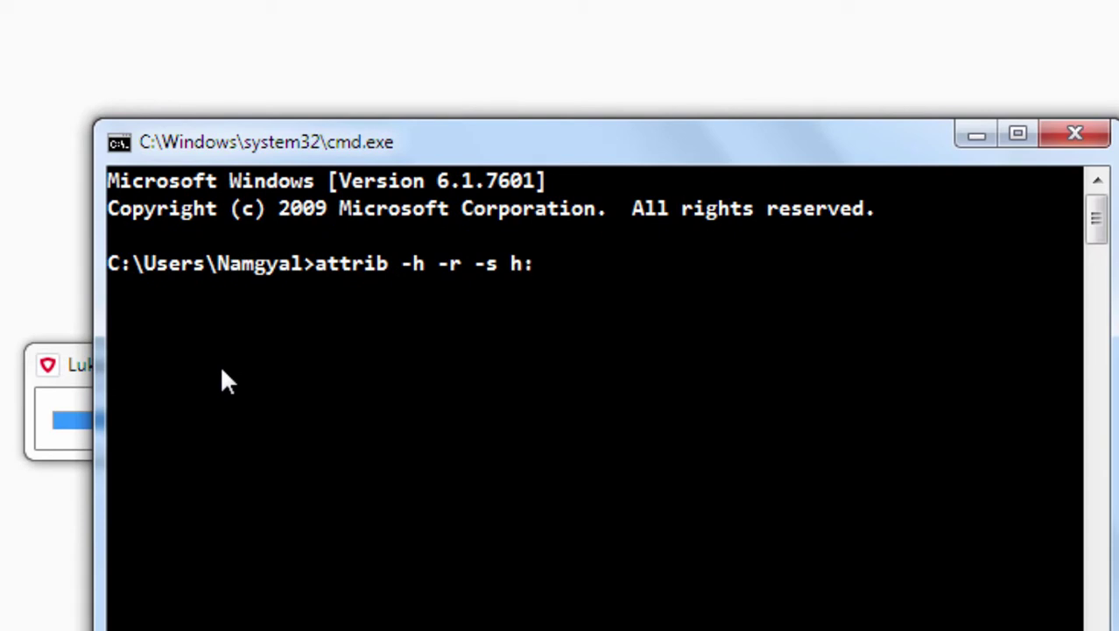
type("\\*.* /s ")
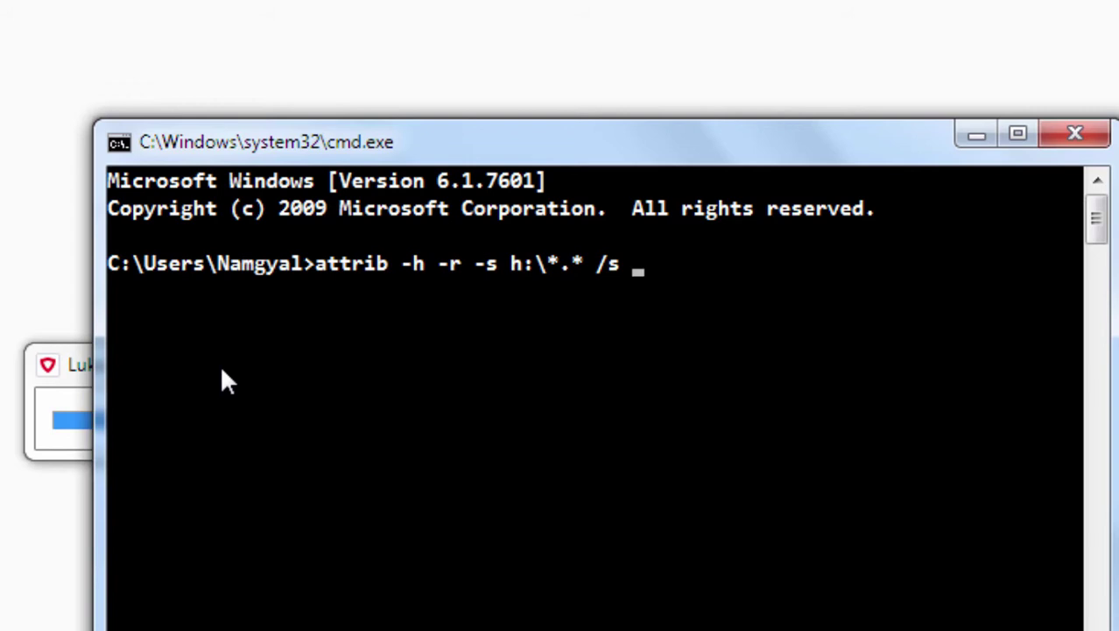
type("/d")
key("Return")
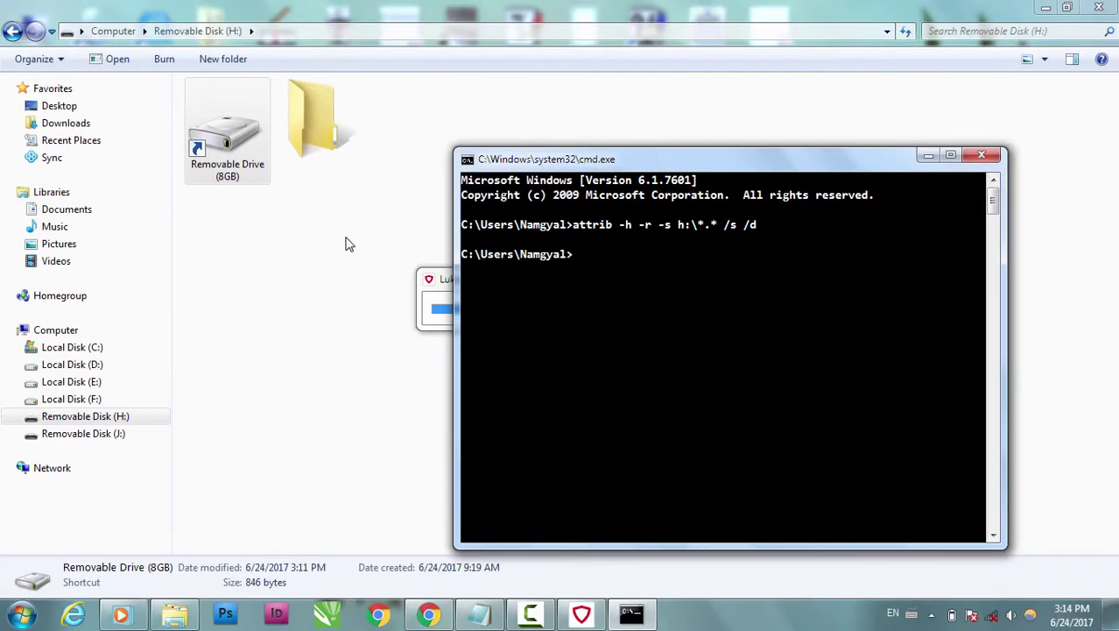
Check the contents of the unnamed folder on Removable Disk (H:), and close the Explorer and Command Prompt windows
left_click(337, 223)
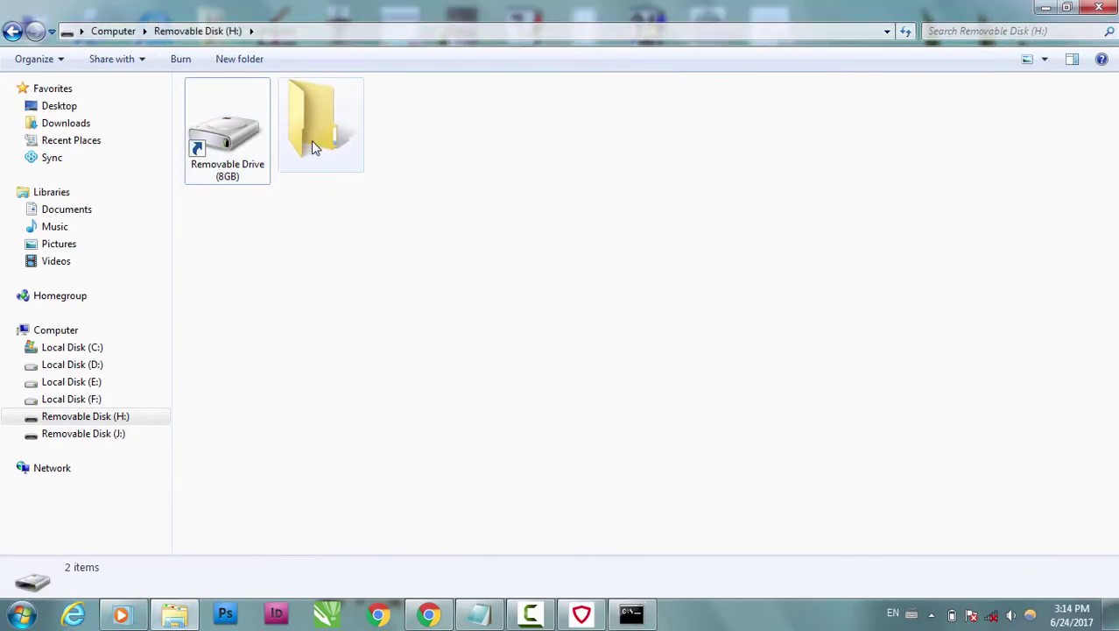
mouse_move(314, 147)
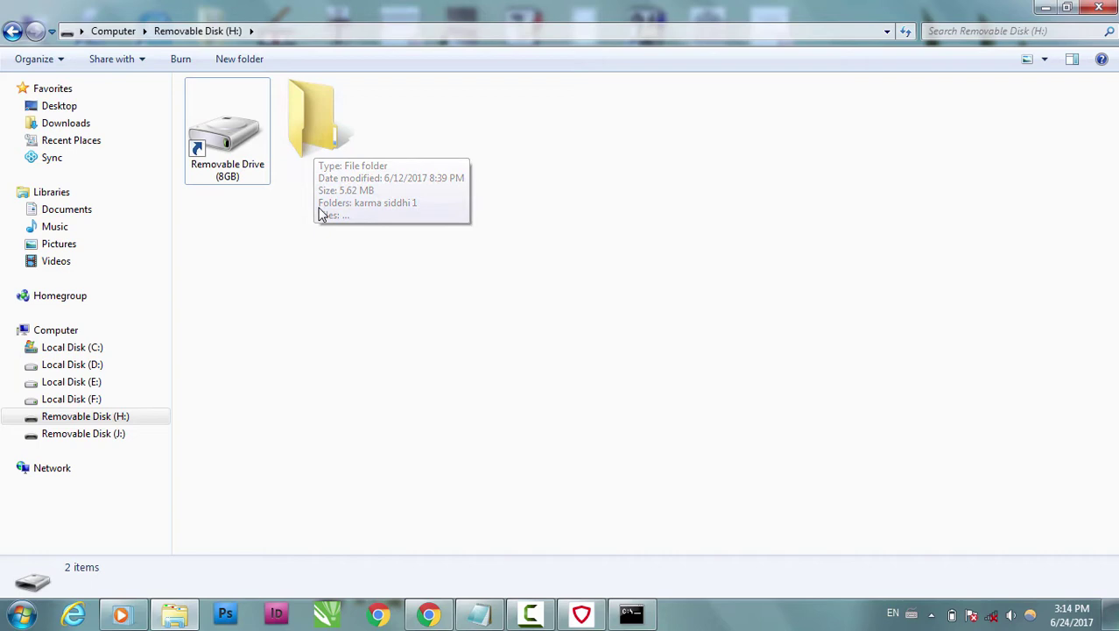
double_click(319, 168)
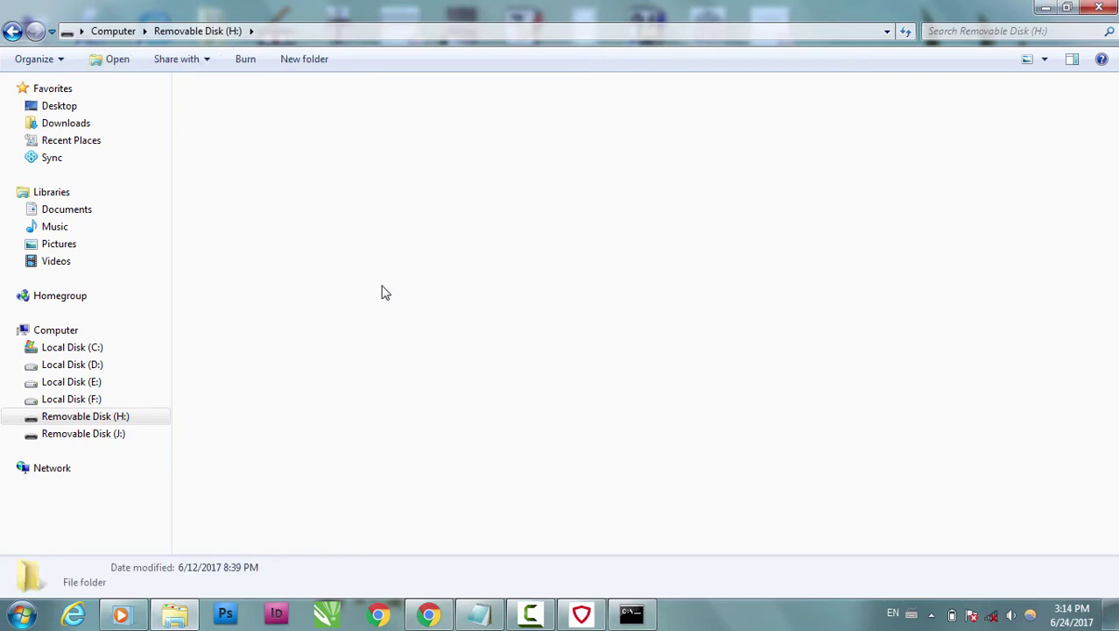
mouse_move(389, 297)
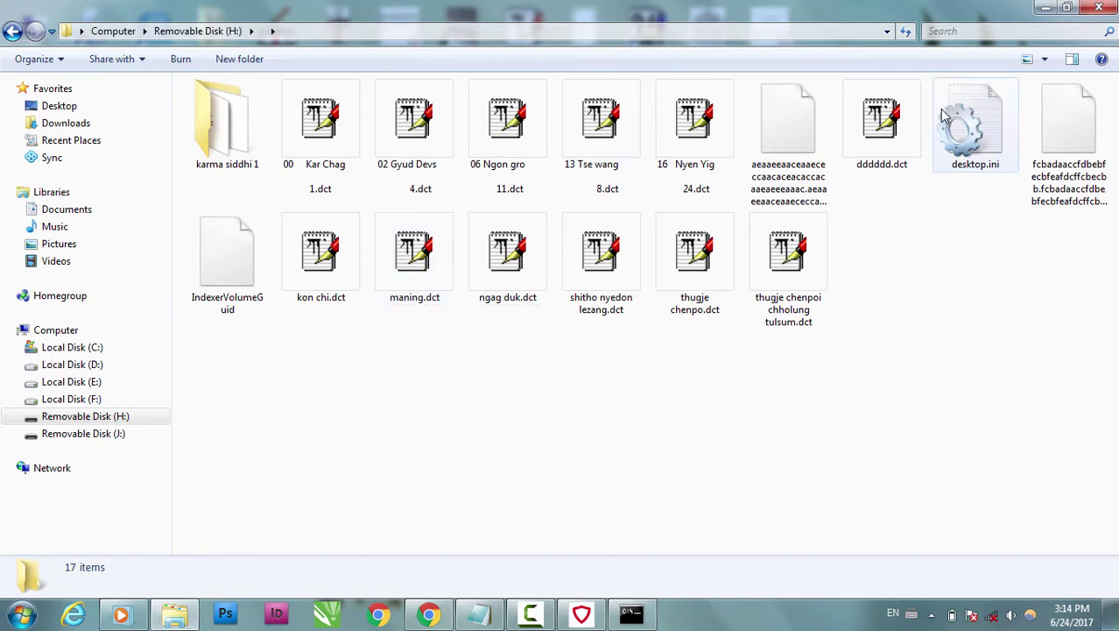
left_click(1099, 7)
left_click(981, 155)
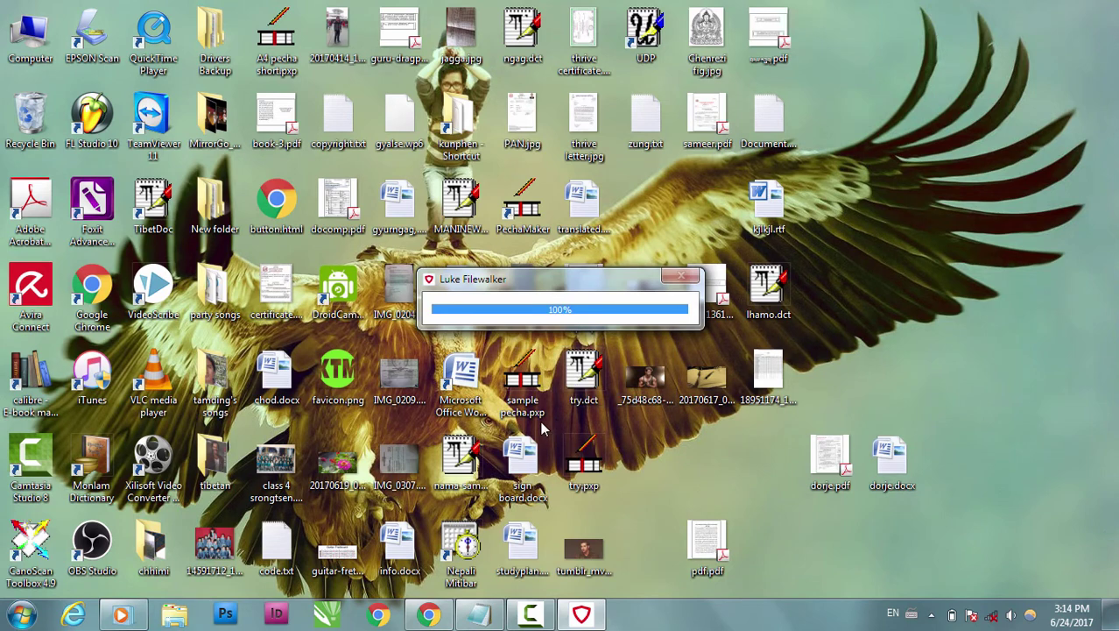
Reopen Removable Disk (H:) from Computer, dismissing the scan-and-fix and AutoPlay prompts without choosing an option
key("super+e")
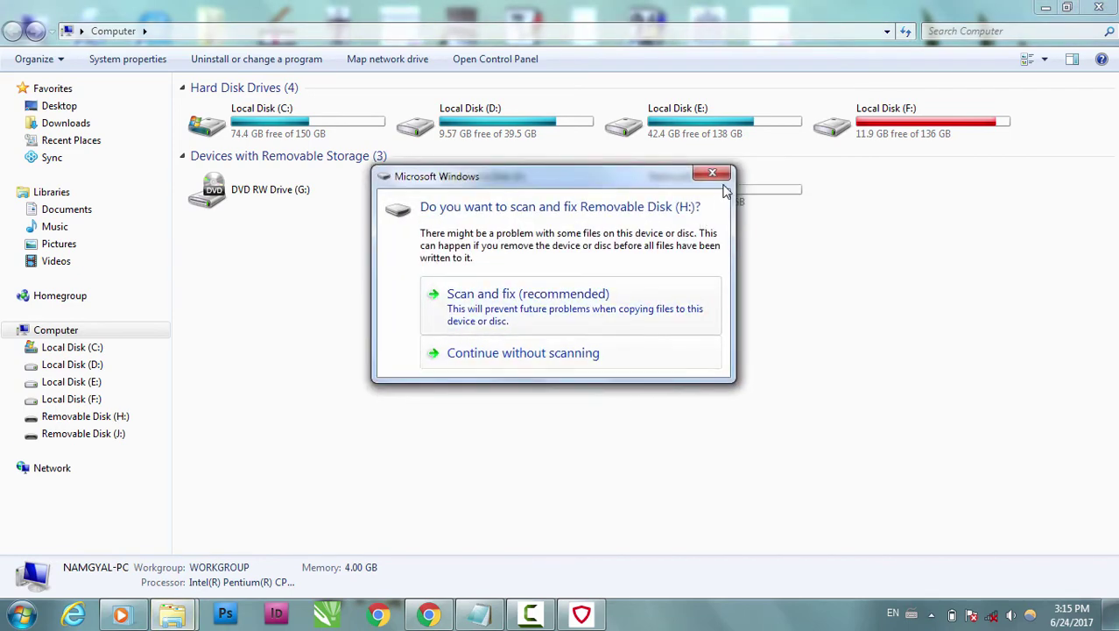
left_click(713, 176)
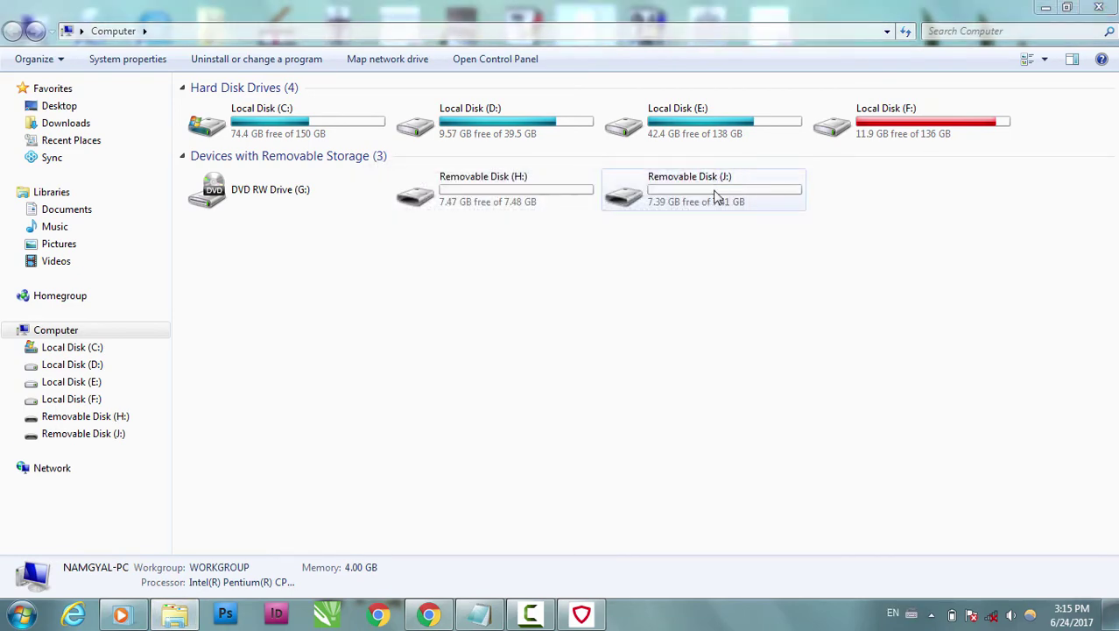
double_click(515, 202)
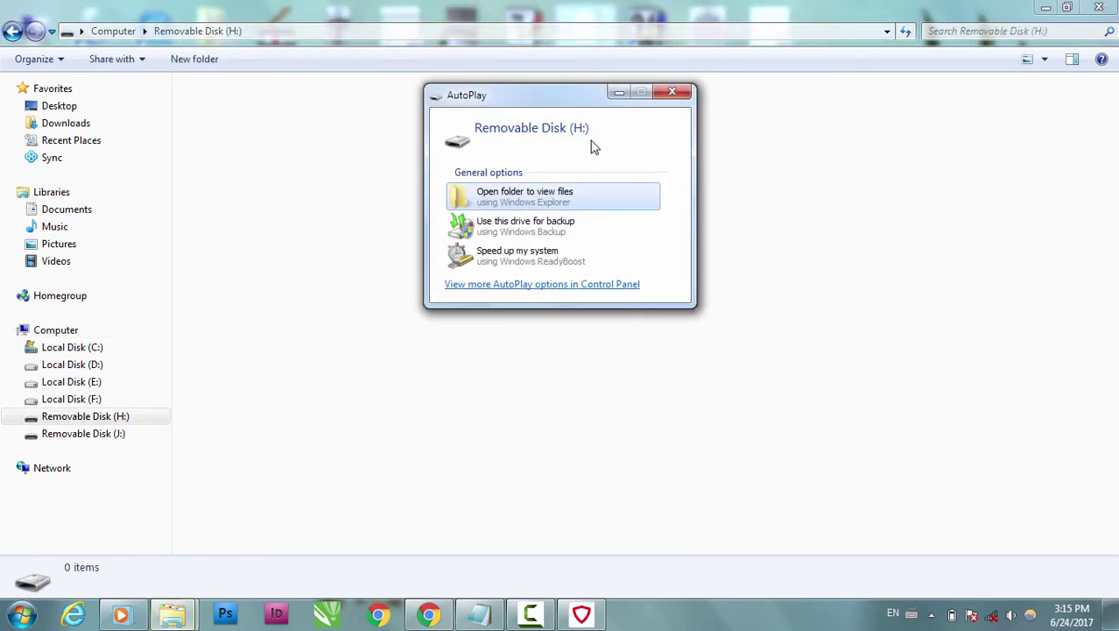
left_click(671, 94)
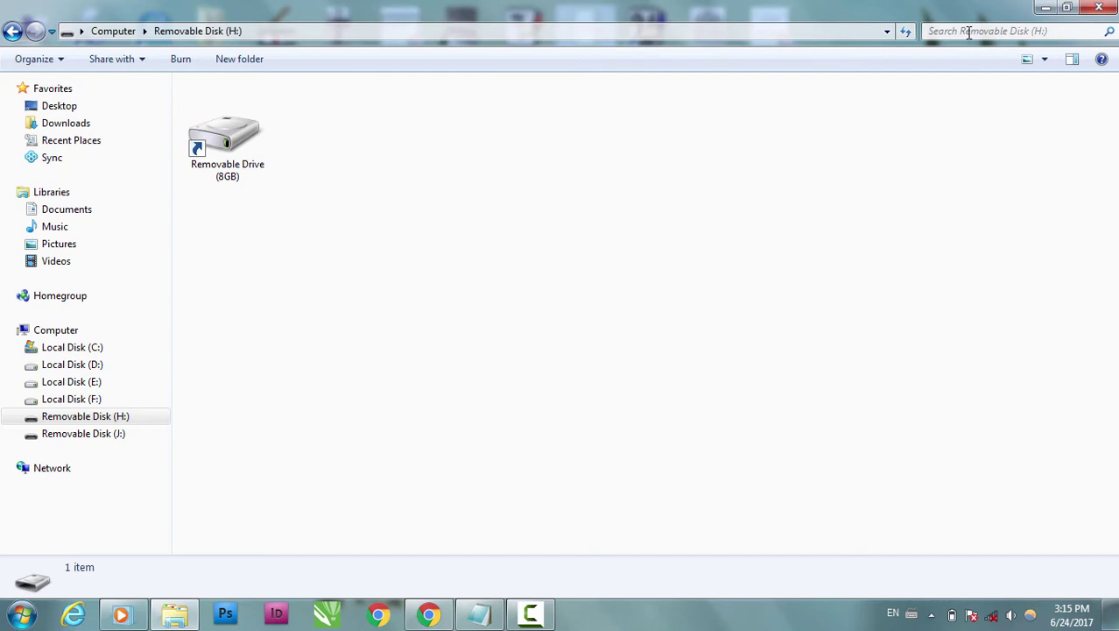
Search Removable Disk (H:) for "." and look through the listed files
left_click(968, 32)
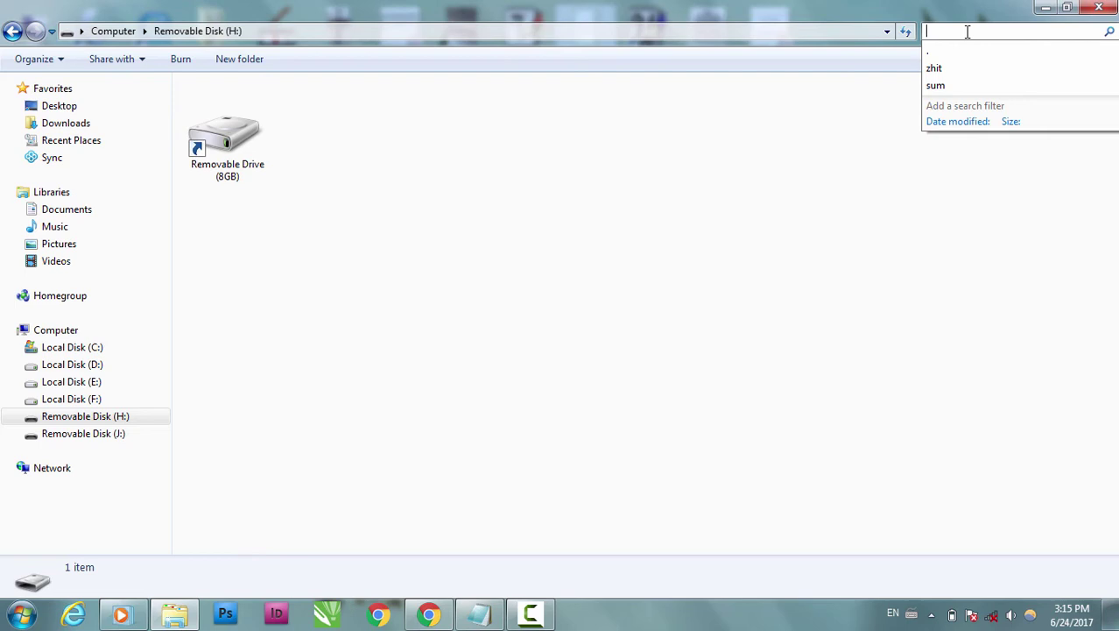
key("Escape")
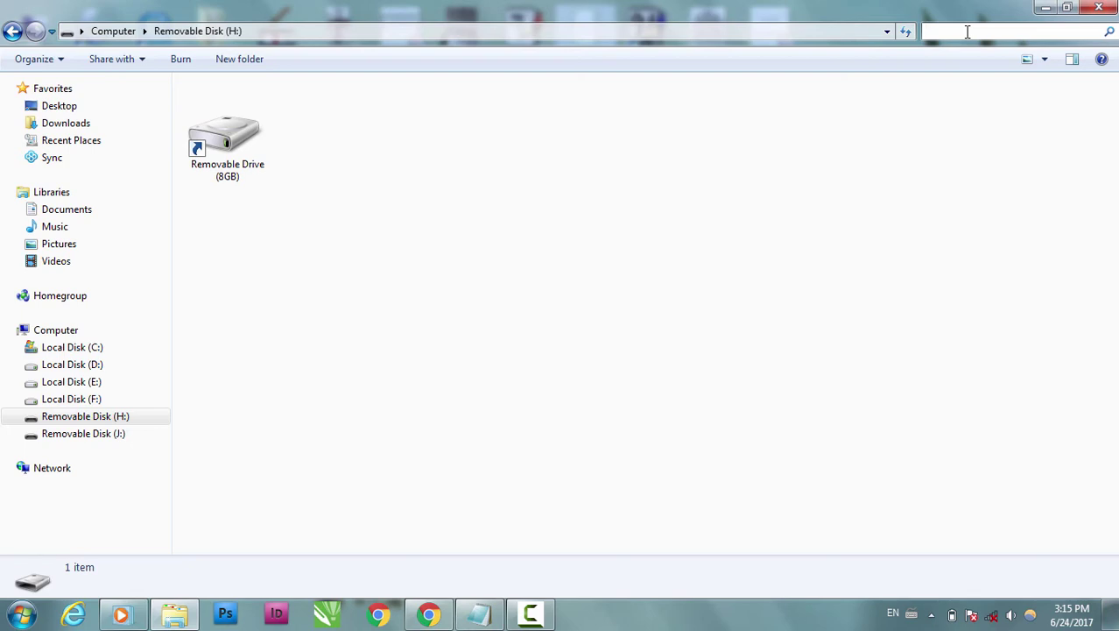
type(".")
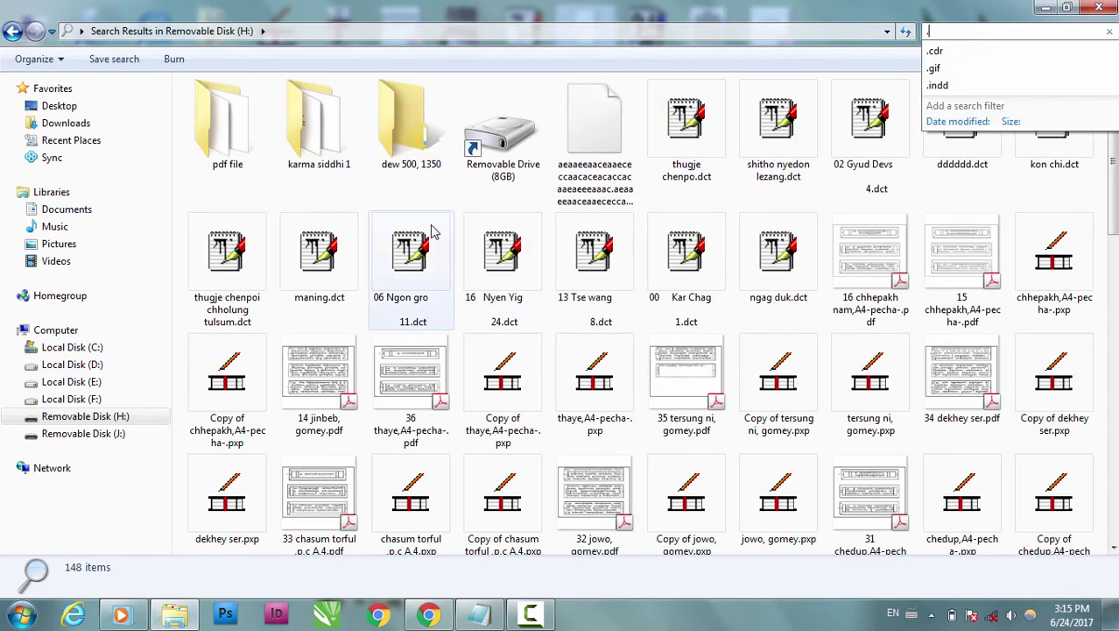
scroll(1023, 176, "down", 3)
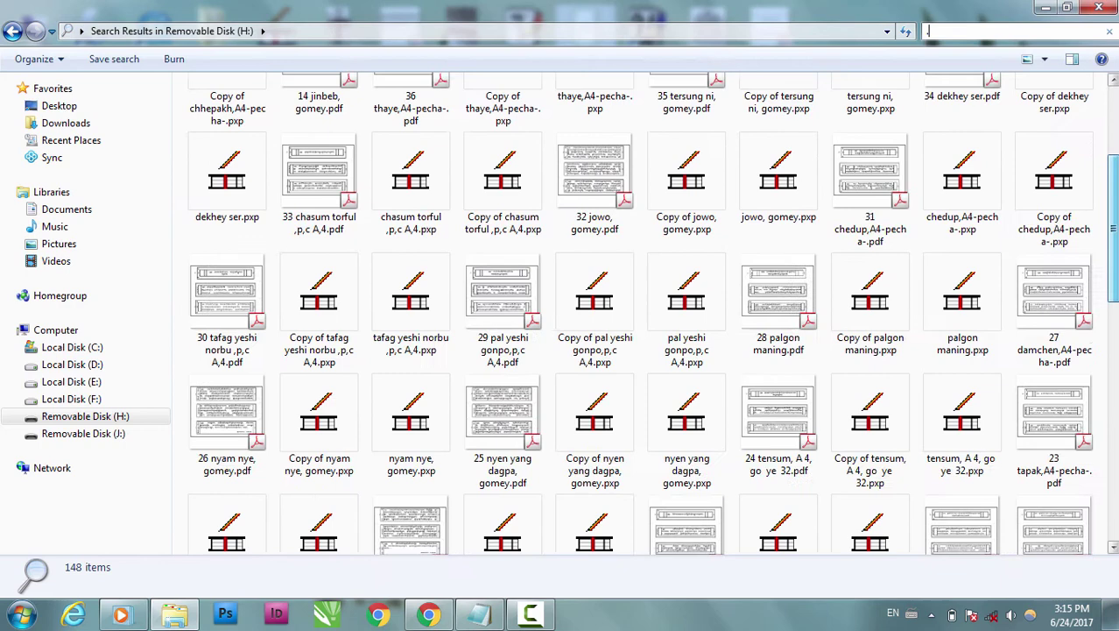
scroll(1023, 128, "up", 3)
Clear the search, search the removable disk for "." again, and review the results from start to end
left_click(952, 32)
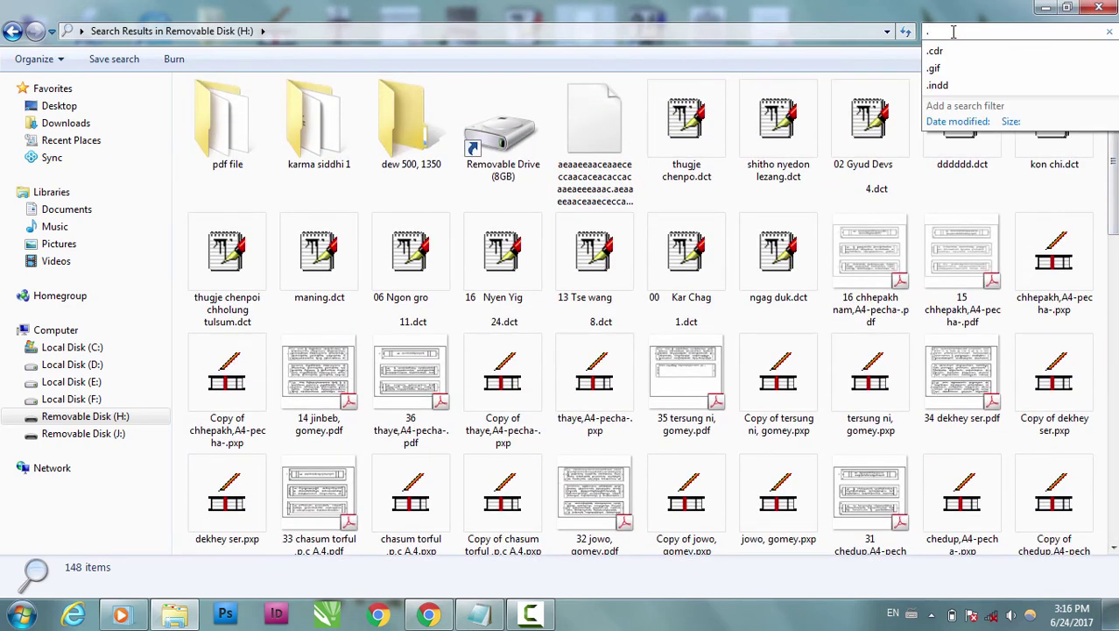
key("BackSpace")
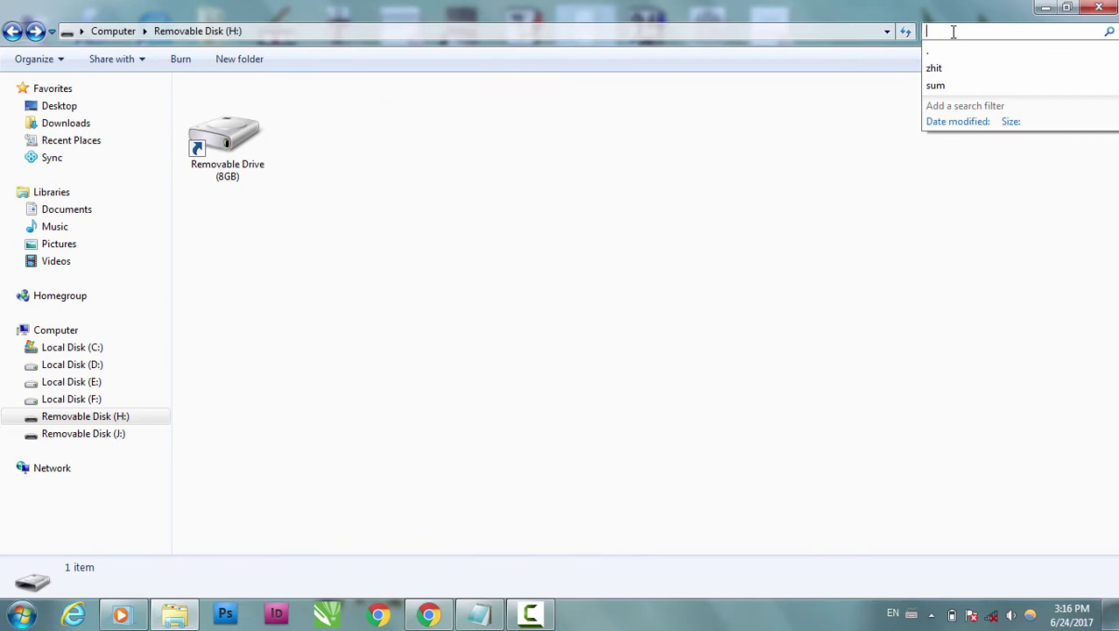
type(".")
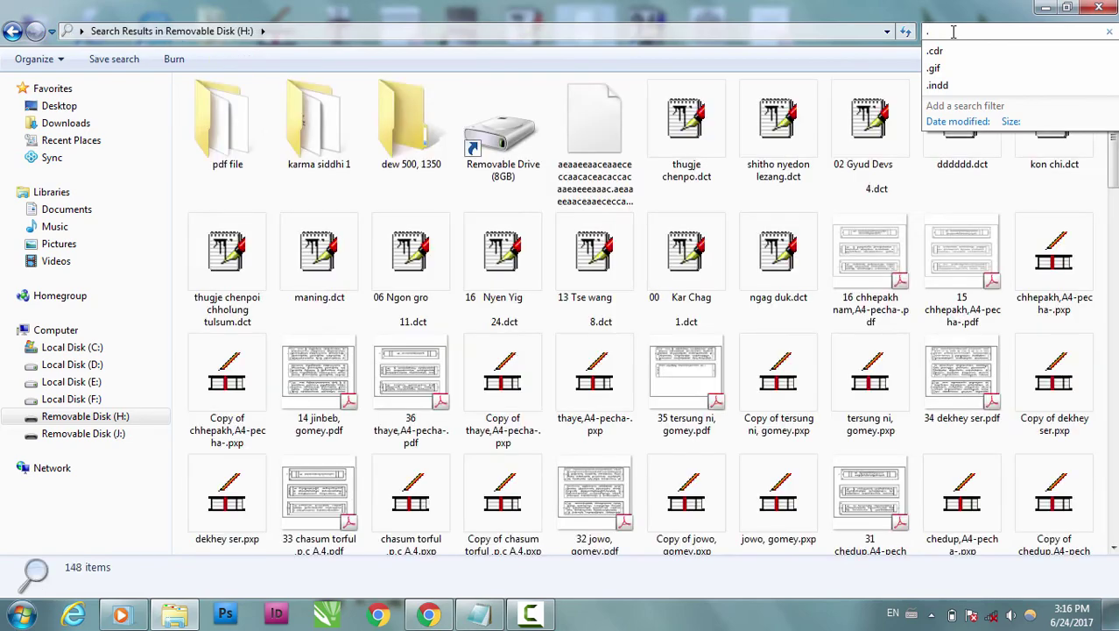
left_click_drag(1110, 175, 1112, 482)
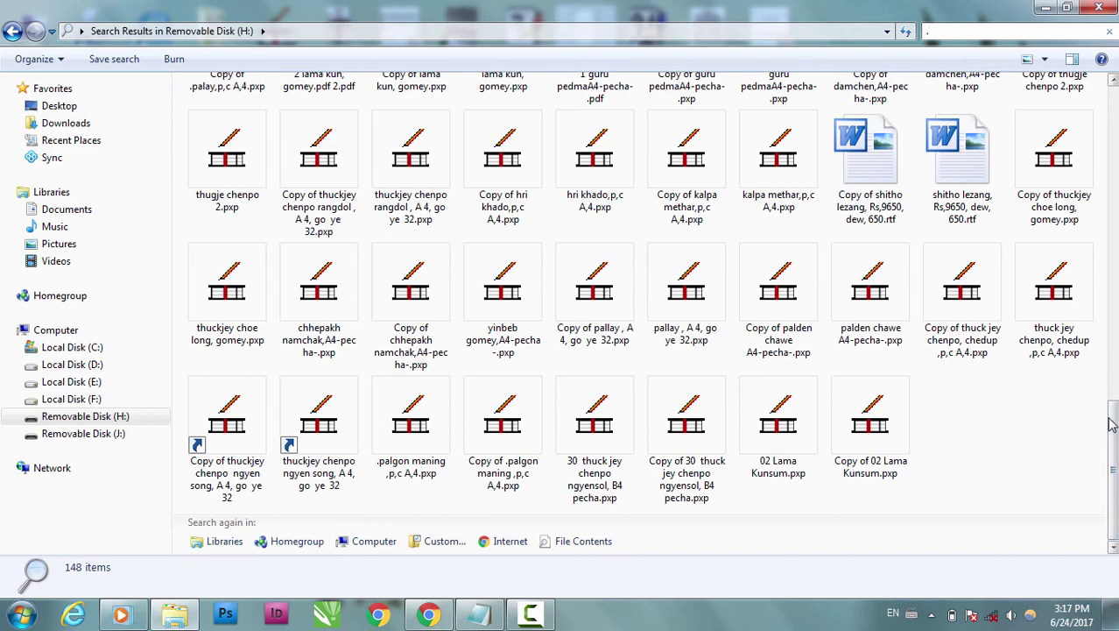
left_click_drag(1115, 421, 1116, 118)
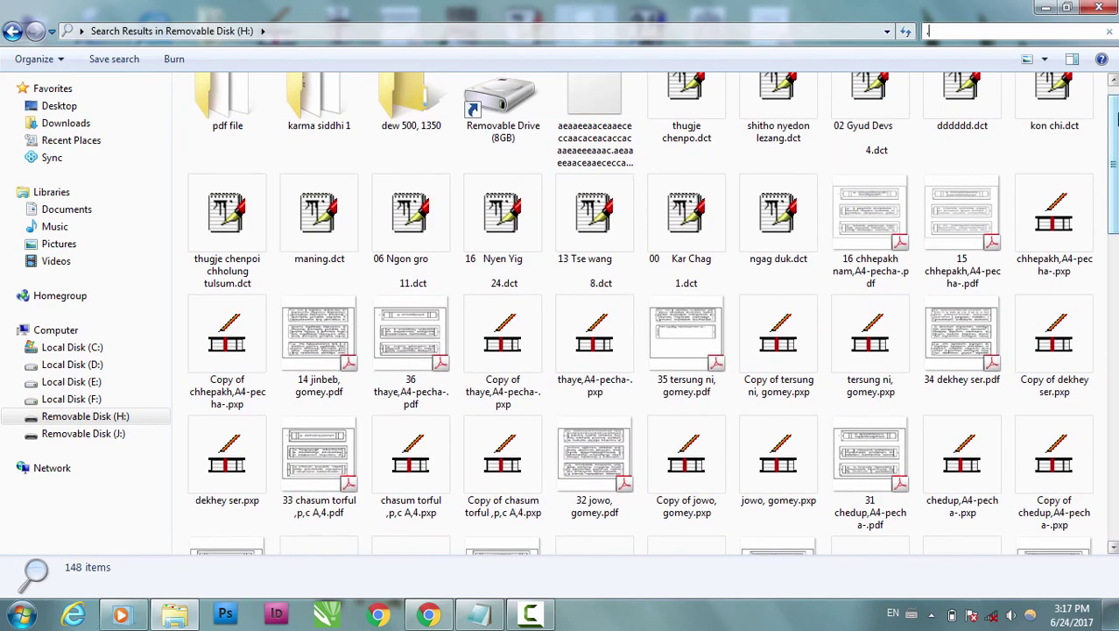